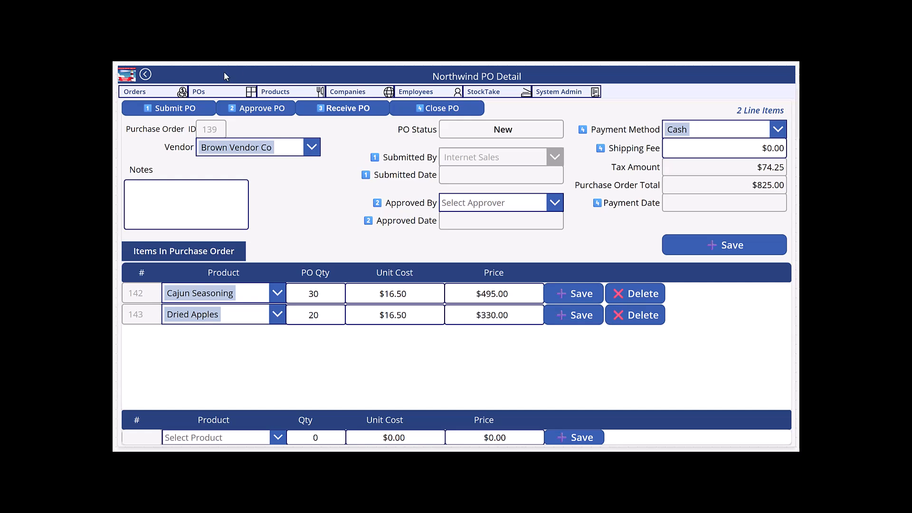
View the Contoso, Inc. order detail and return to the Brown Vendor Co purchase order detail.
click(176, 92)
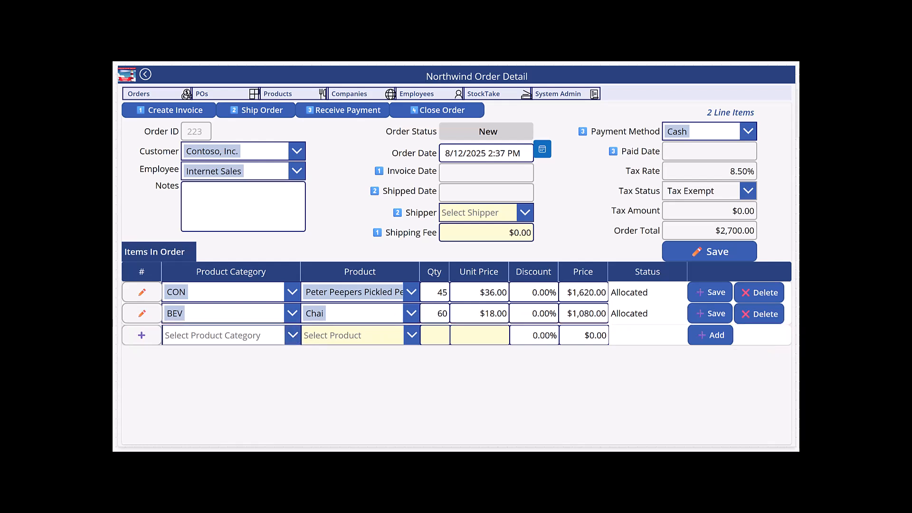
click(204, 94)
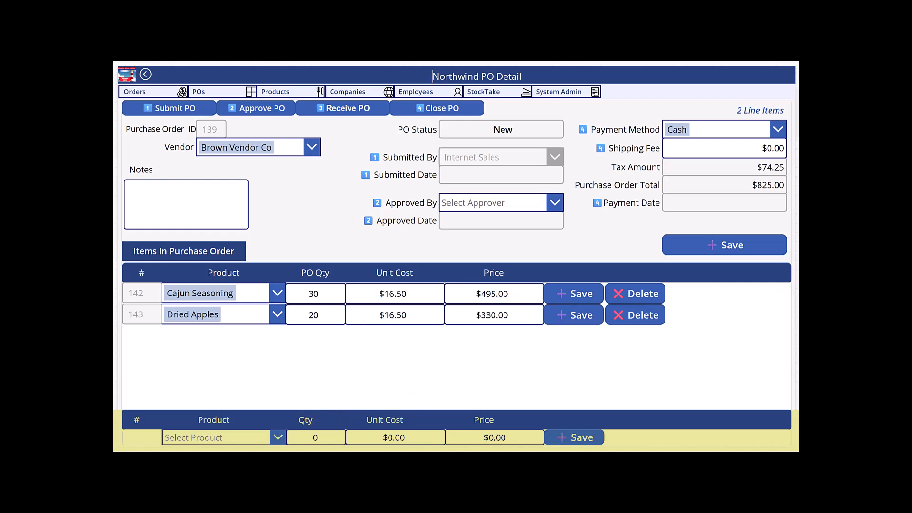
Add a line item for Banana Chips with quantity 45 to the purchase order.
click(277, 437)
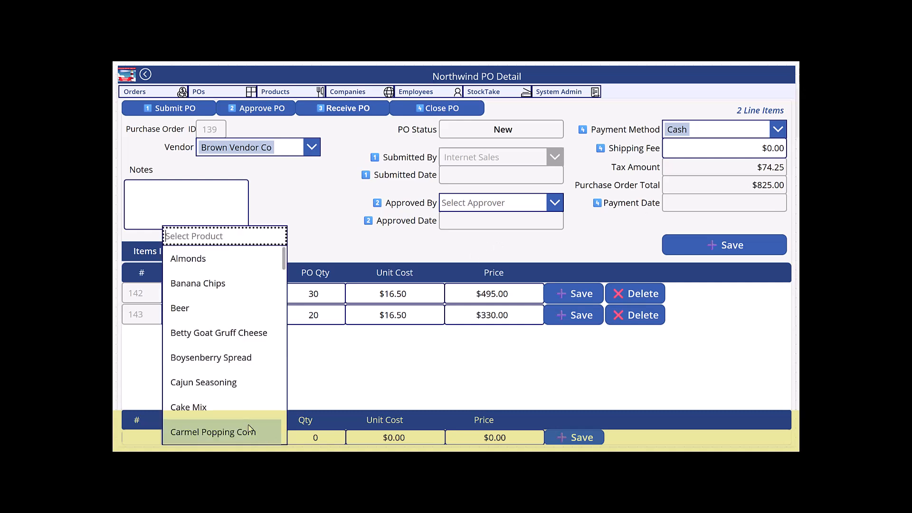
click(211, 284)
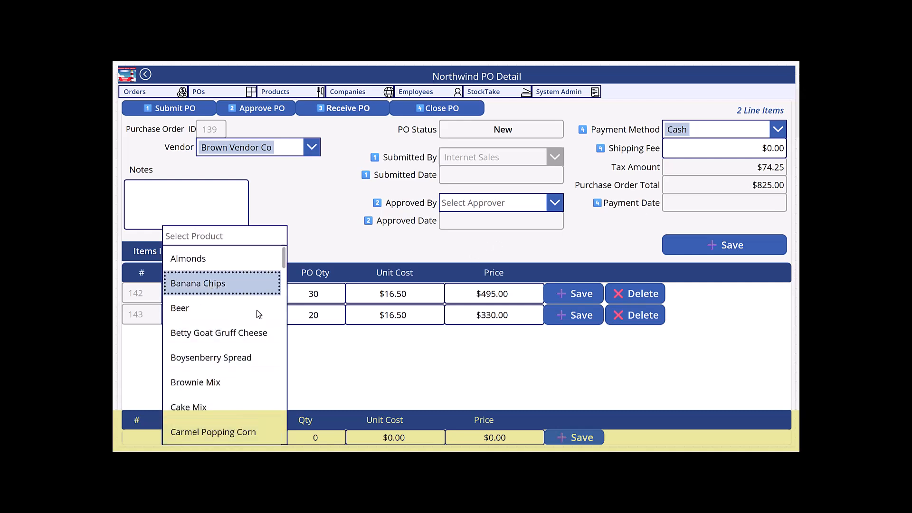
click(337, 439)
text(45)
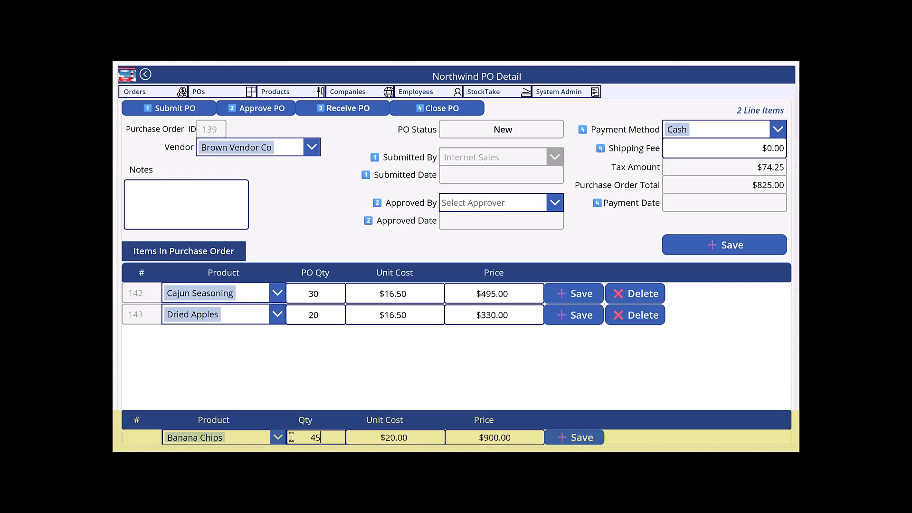
click(567, 440)
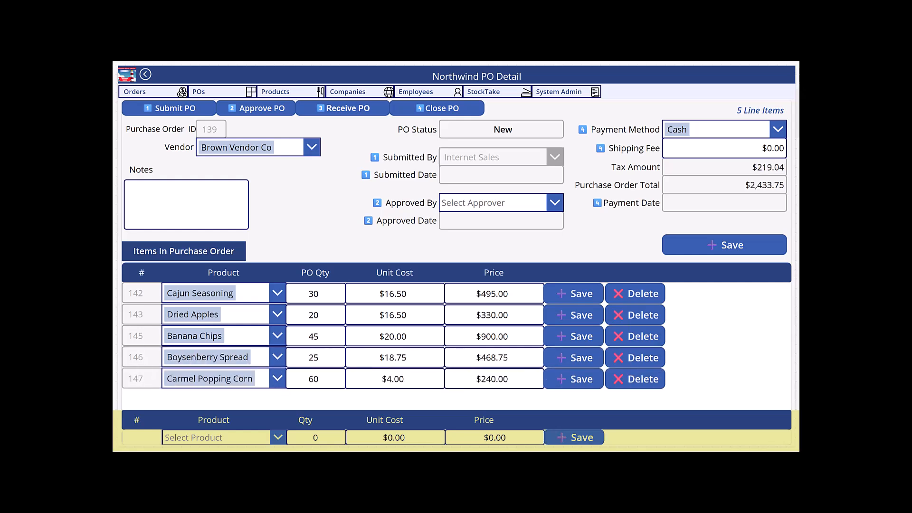
Add a line item for Cherry Pie Filling with quantity 40 to the purchase order.
click(277, 437)
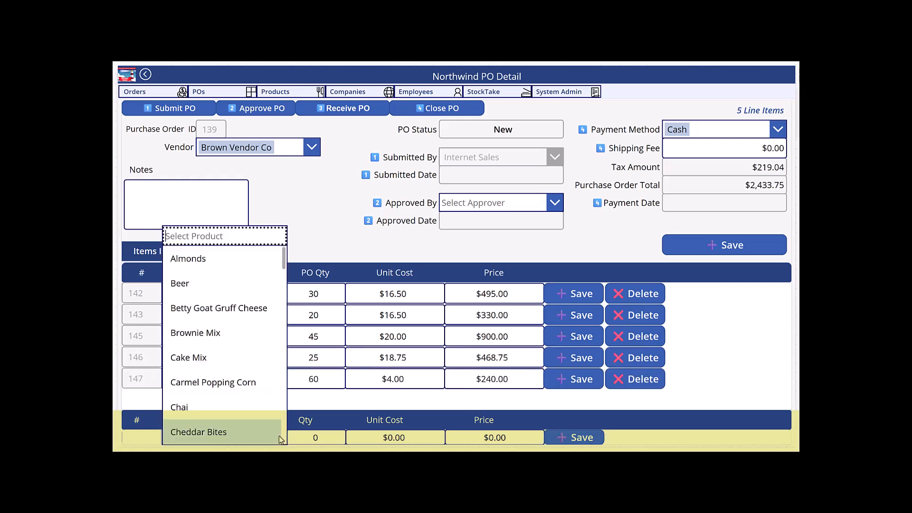
click(231, 432)
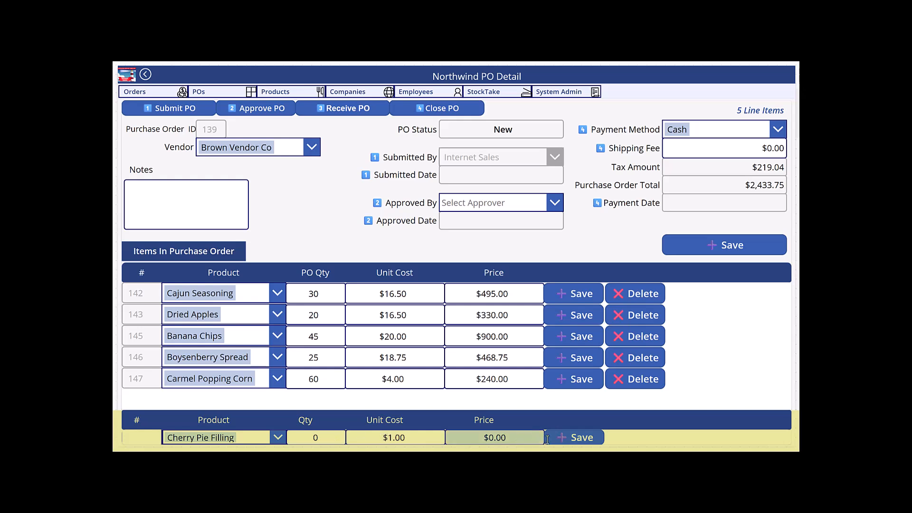
click(584, 437)
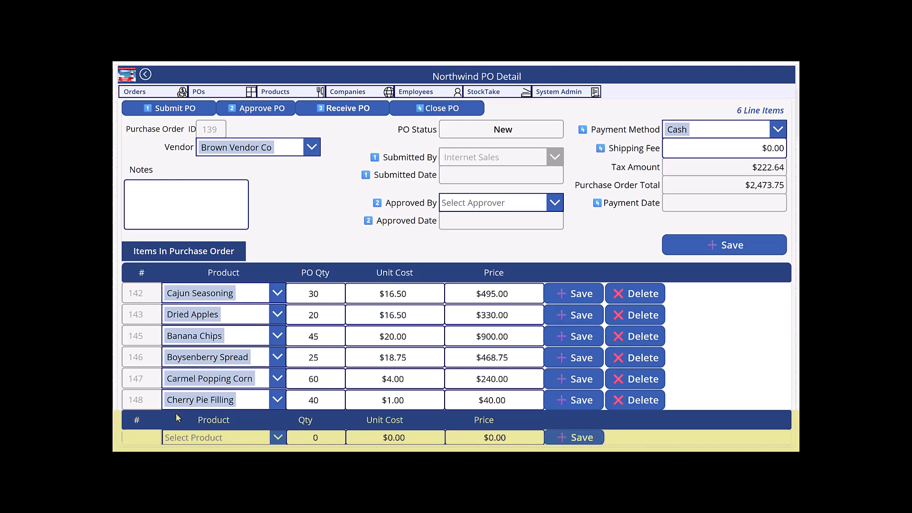
Add a line item for Chocolate Biscuits Mix to the purchase order, leaving its quantity at 0.
click(279, 438)
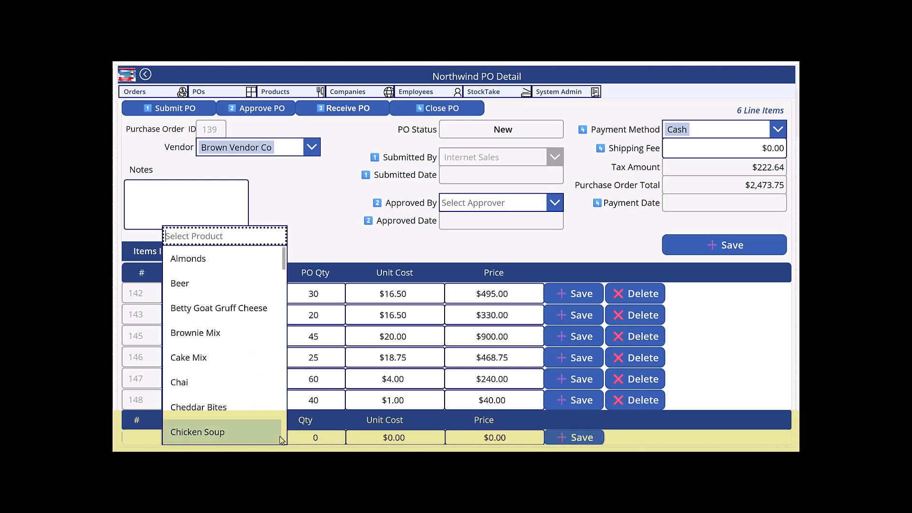
scroll(237, 418, down, 2)
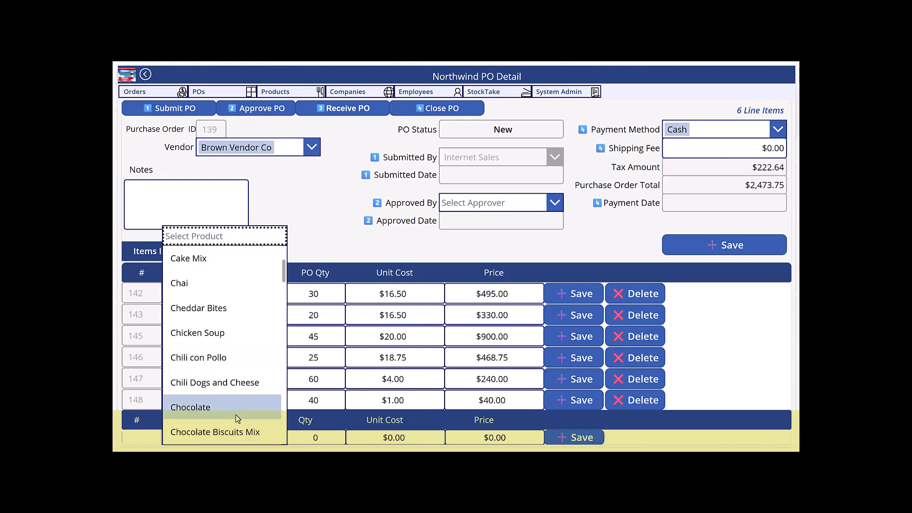
scroll(237, 418, down, 1)
click(211, 388)
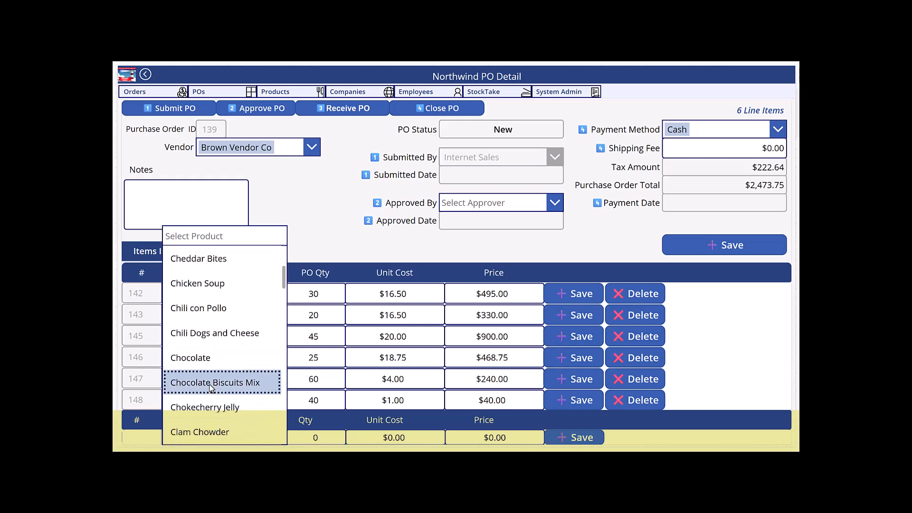
click(579, 439)
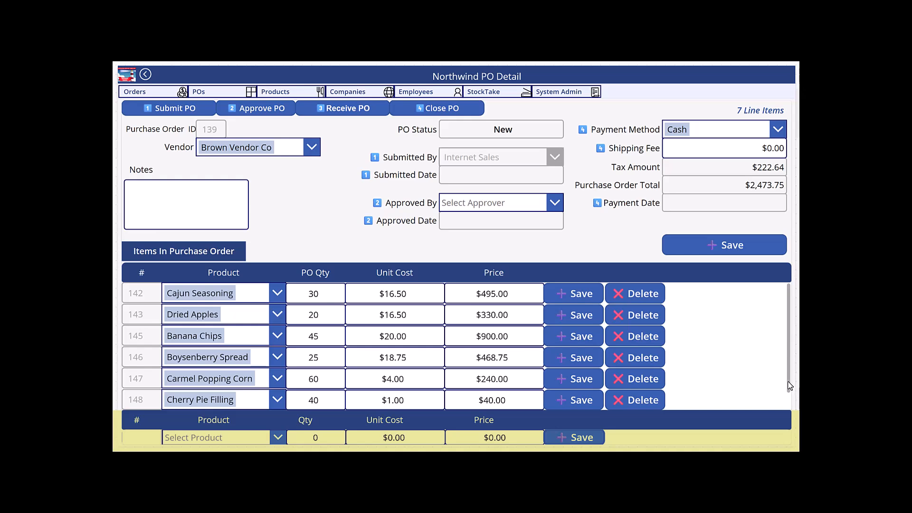
scroll(788, 397, down, 1)
scroll(789, 397, down, 1)
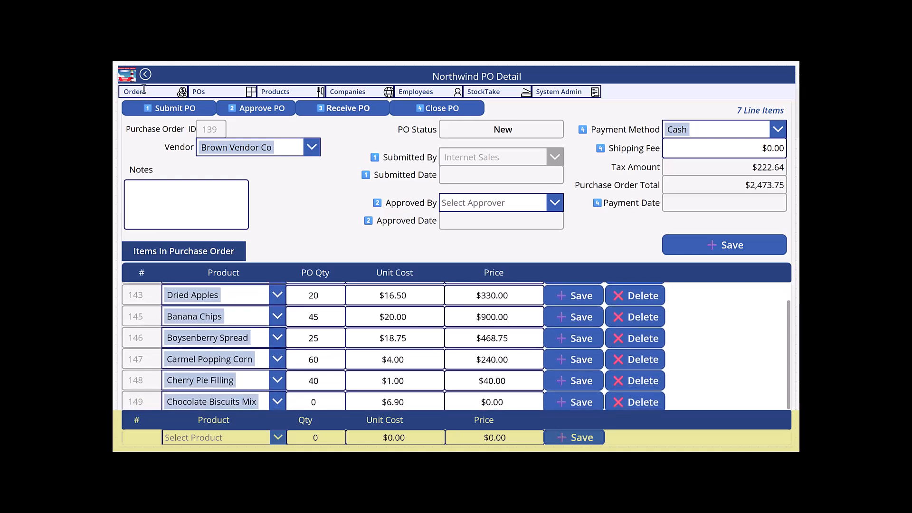
Open the Contoso, Inc. order from the order list and enter a Candy line item for Goody Gum Drops with quantity 60.
click(142, 92)
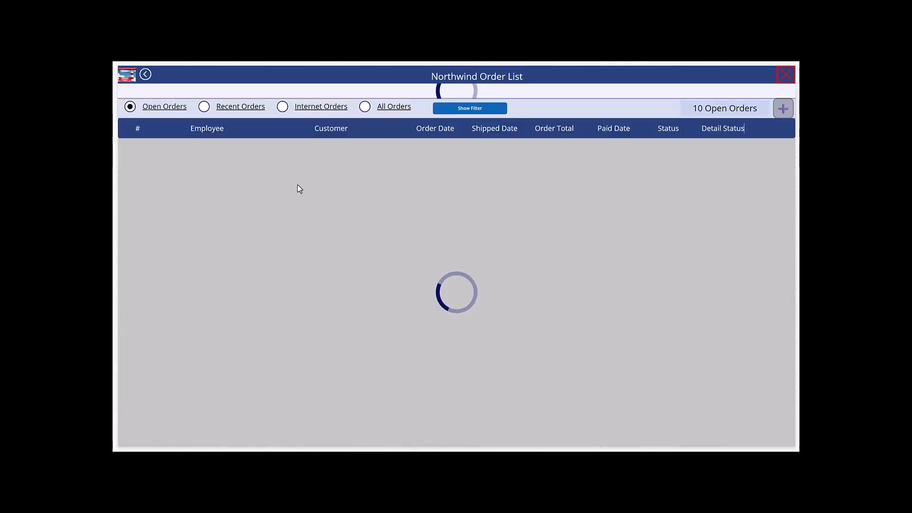
click(298, 185)
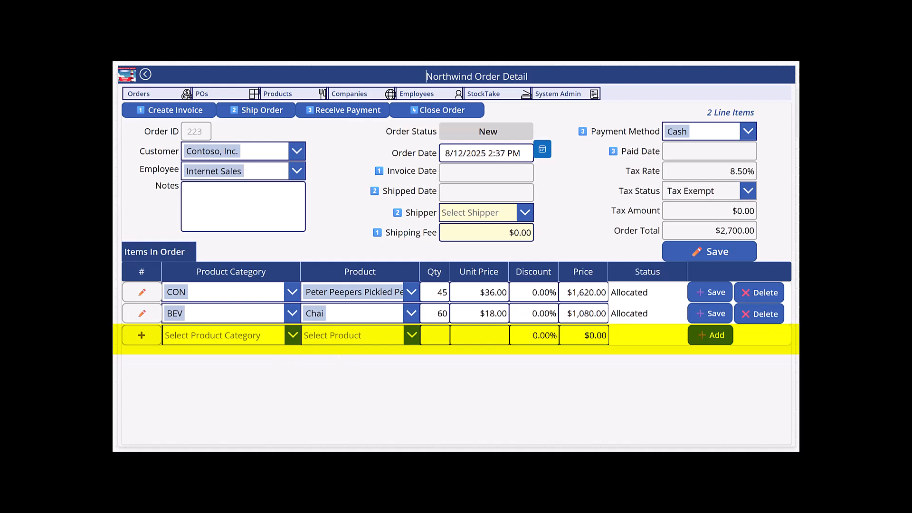
click(296, 338)
click(202, 406)
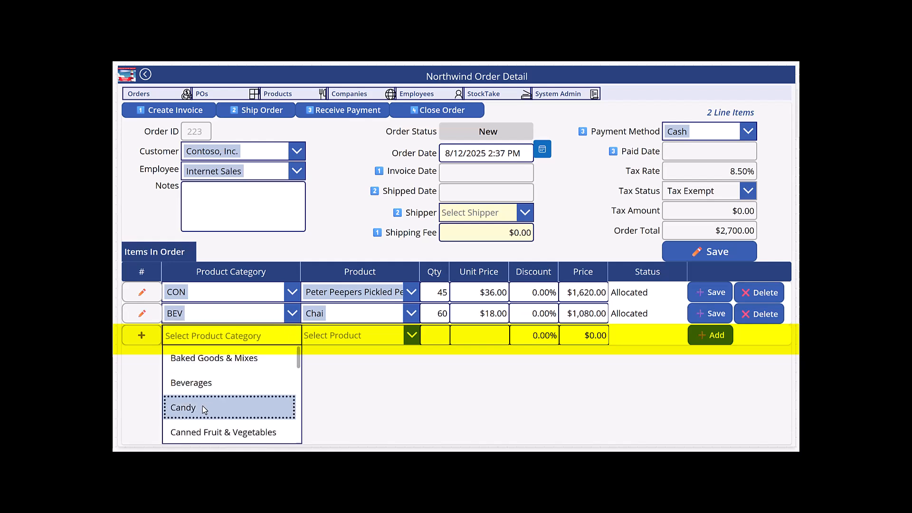
click(411, 335)
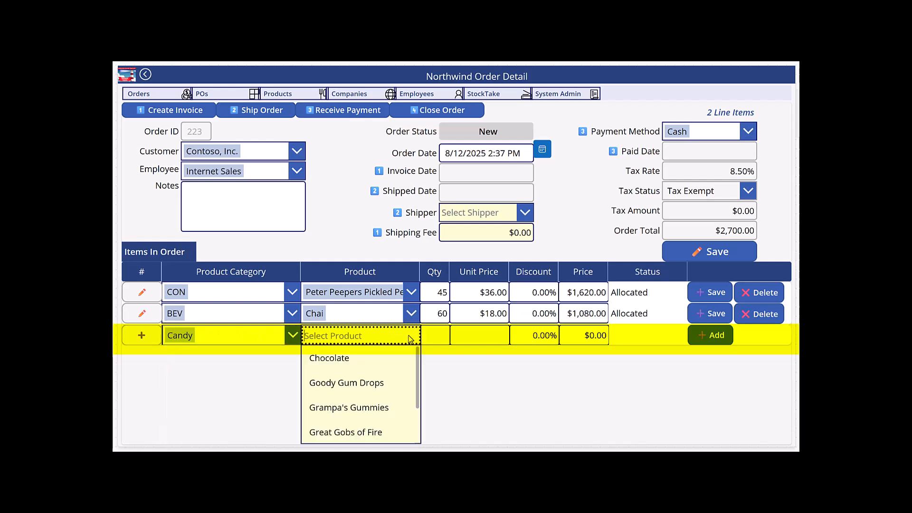
click(362, 389)
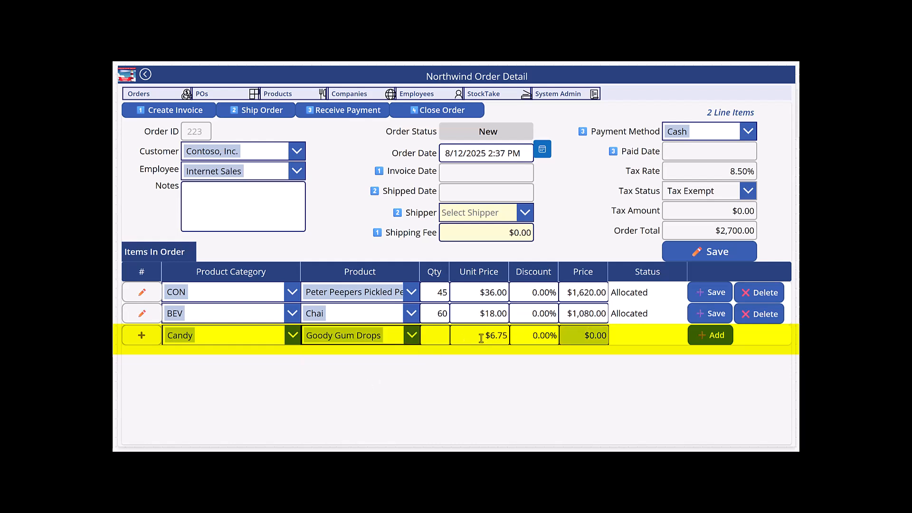
click(443, 336)
text(60)
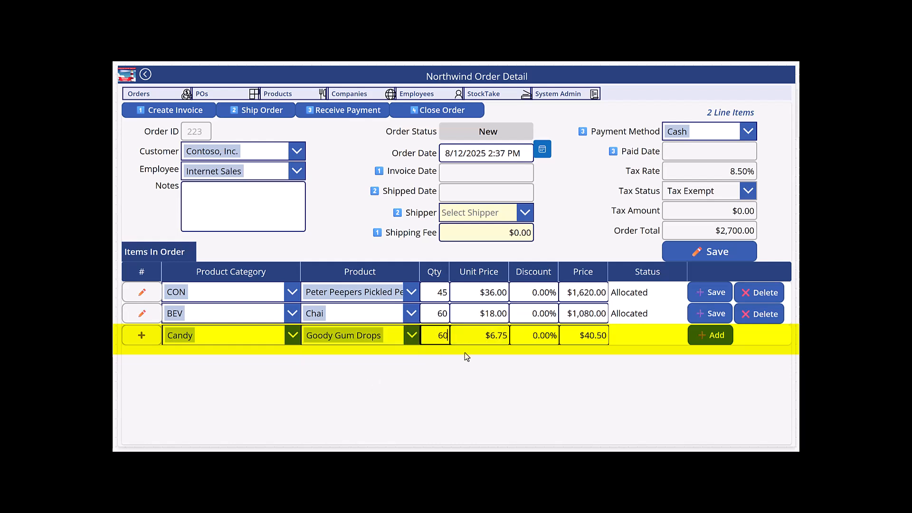
key(Tab)
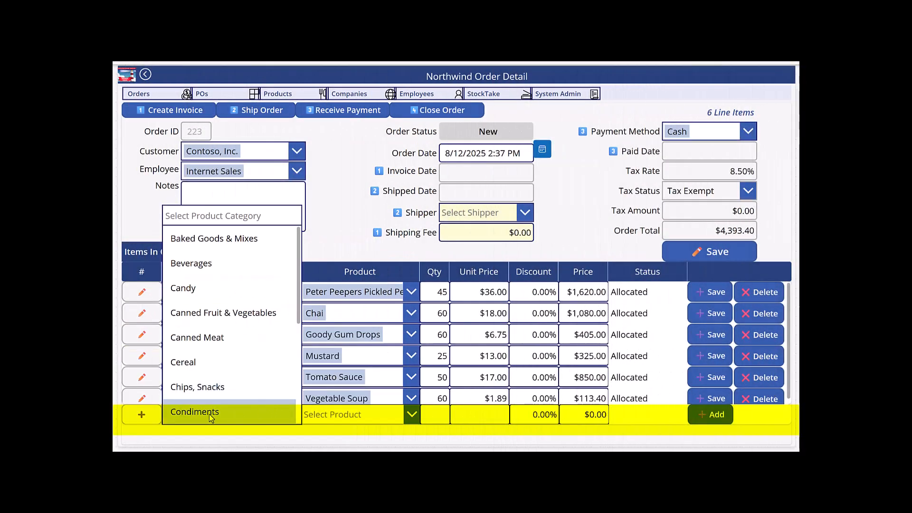
Add a Condiments line item for Syrup with quantity 30 to the order.
click(210, 417)
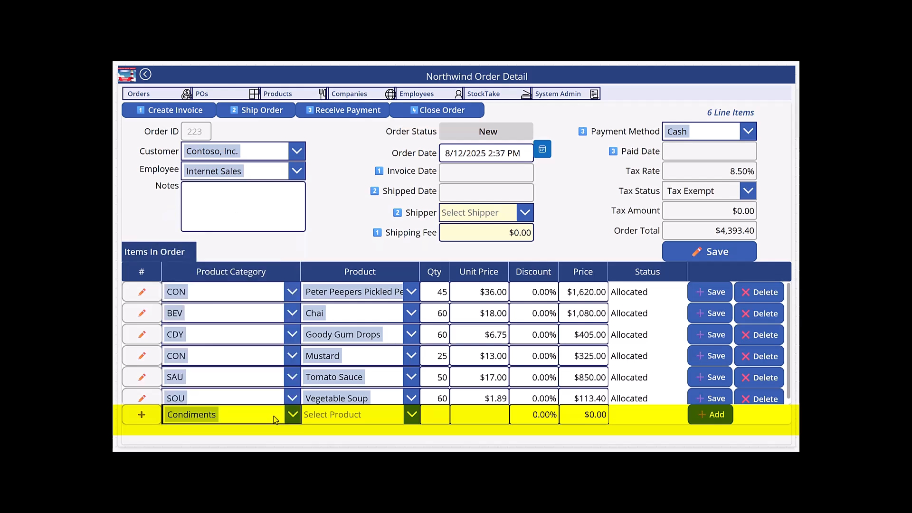
click(411, 414)
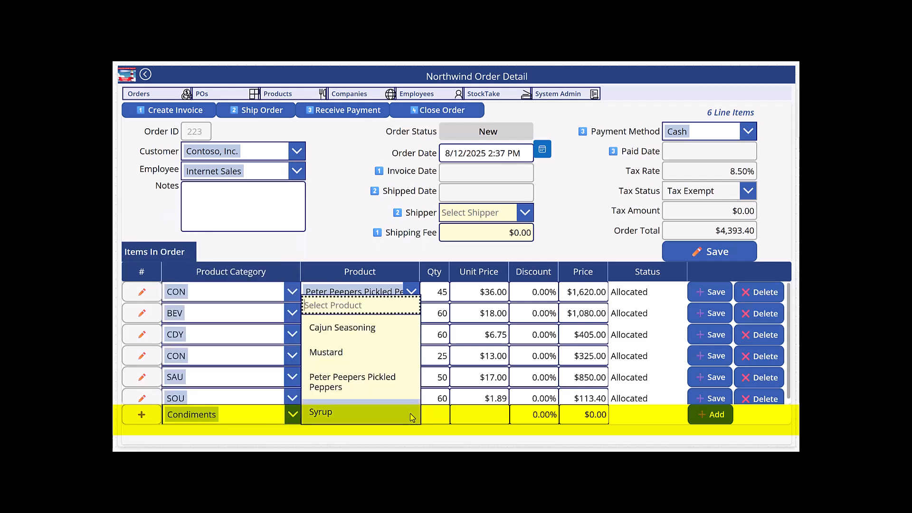
click(334, 414)
click(433, 418)
text(30)
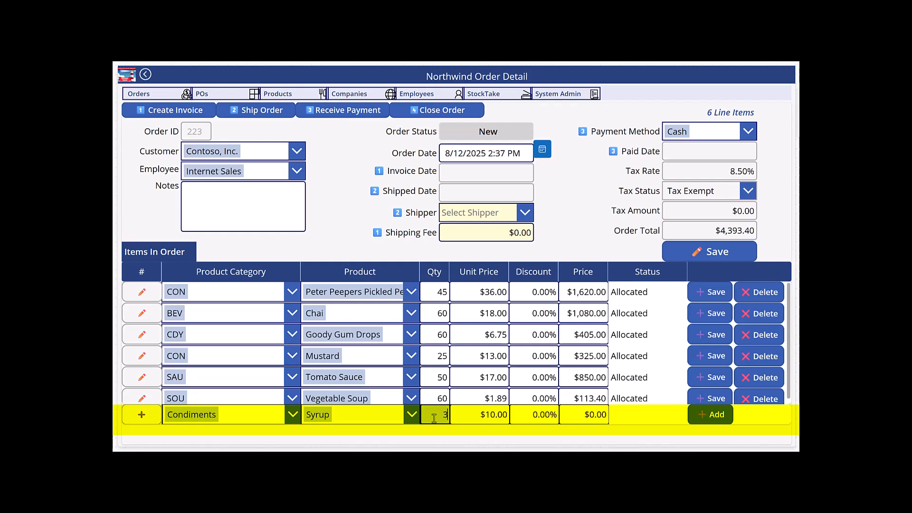
click(692, 416)
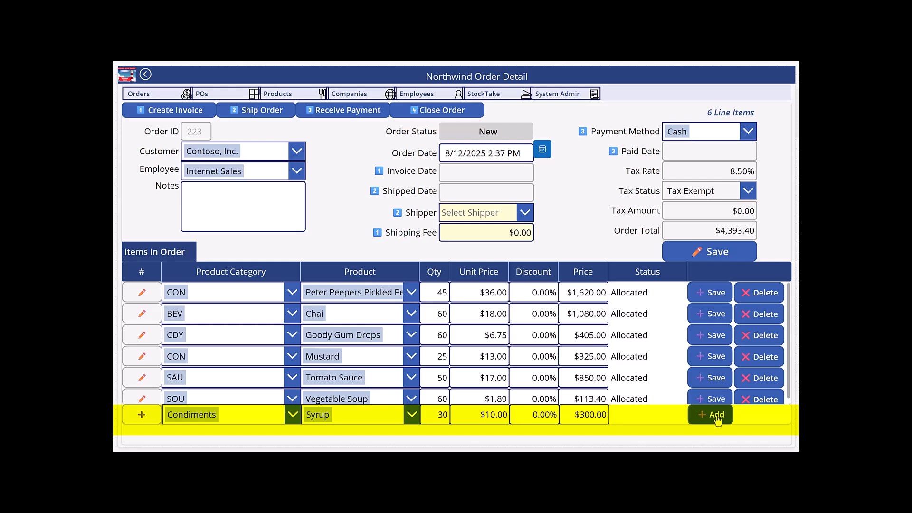
click(717, 419)
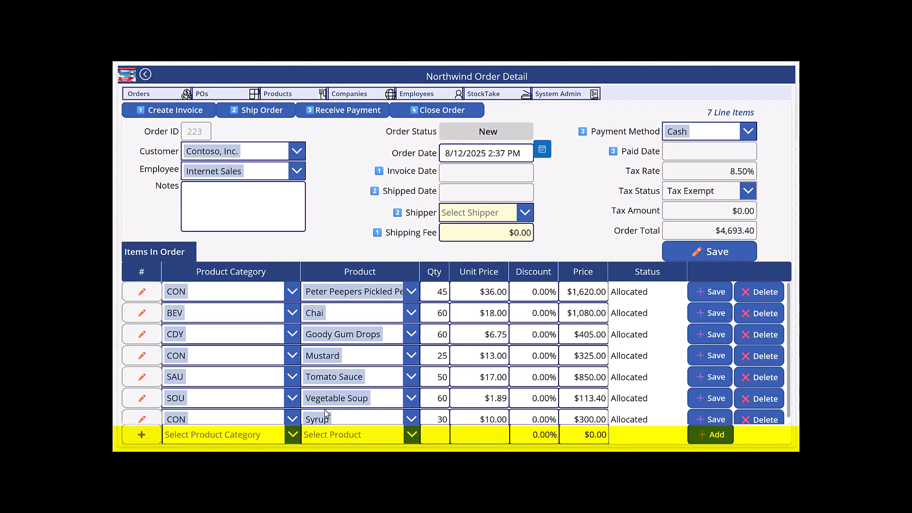
scroll(788, 413, down, 1)
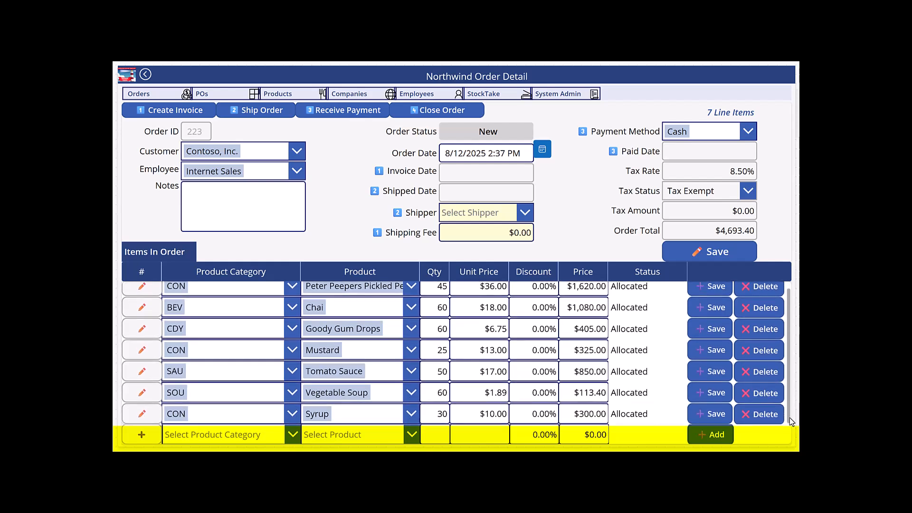